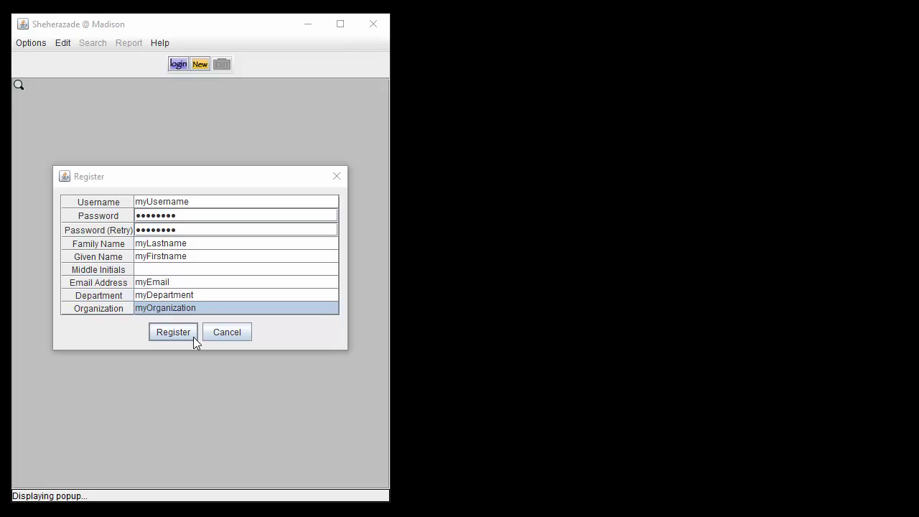
Submit the completed registration form and select the search results entry
left_click(194, 336)
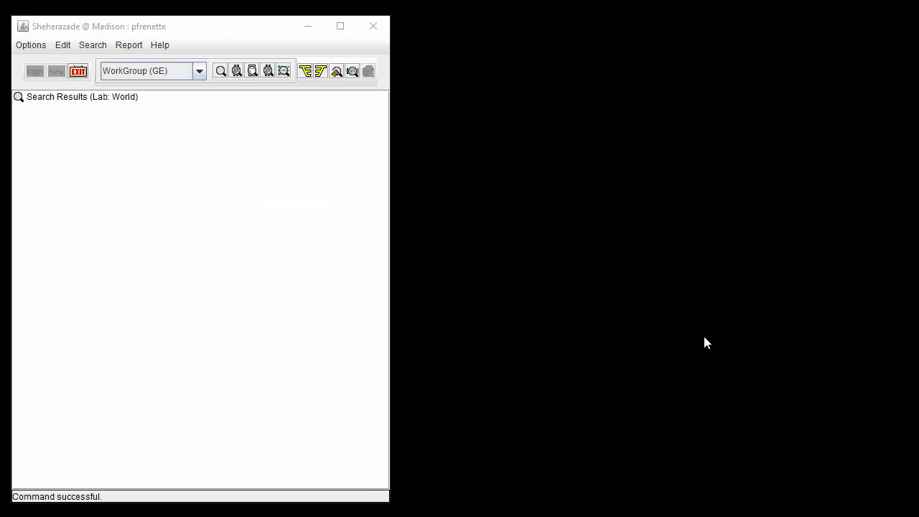
left_click(126, 98)
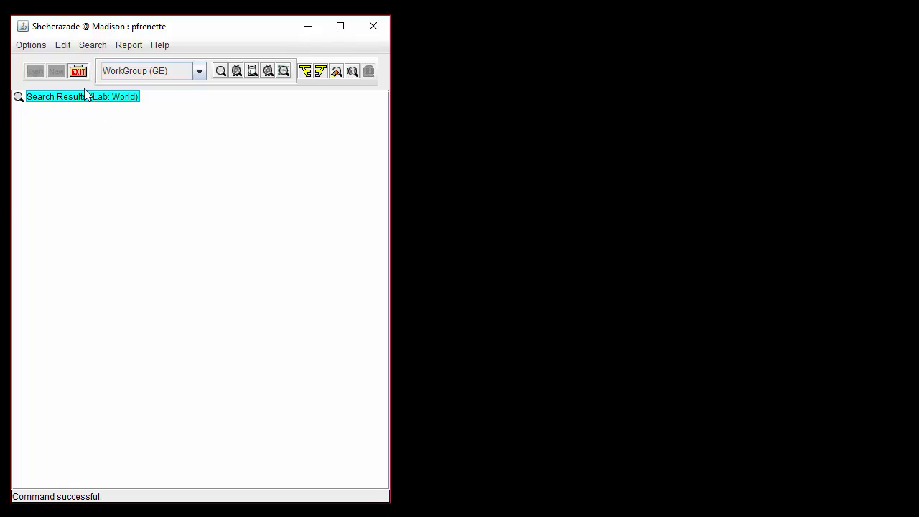
Change the default lab to Megan
left_click(42, 44)
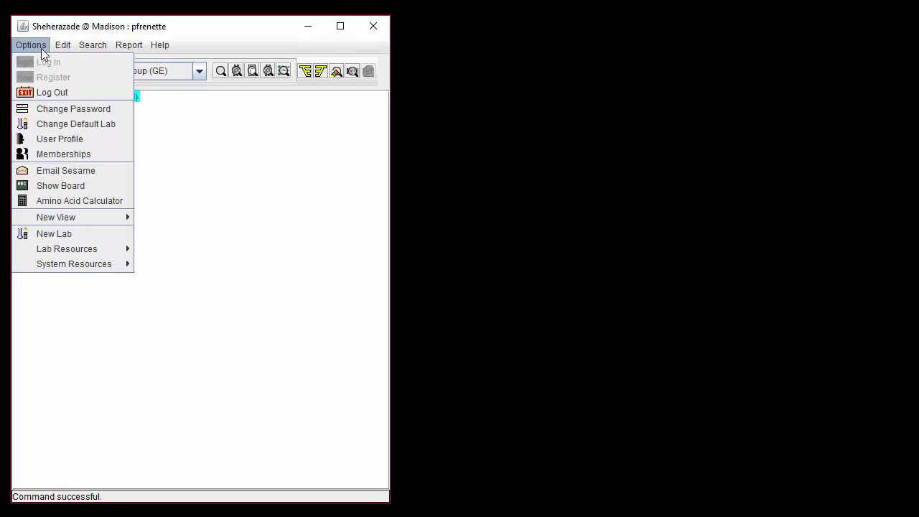
left_click(122, 123)
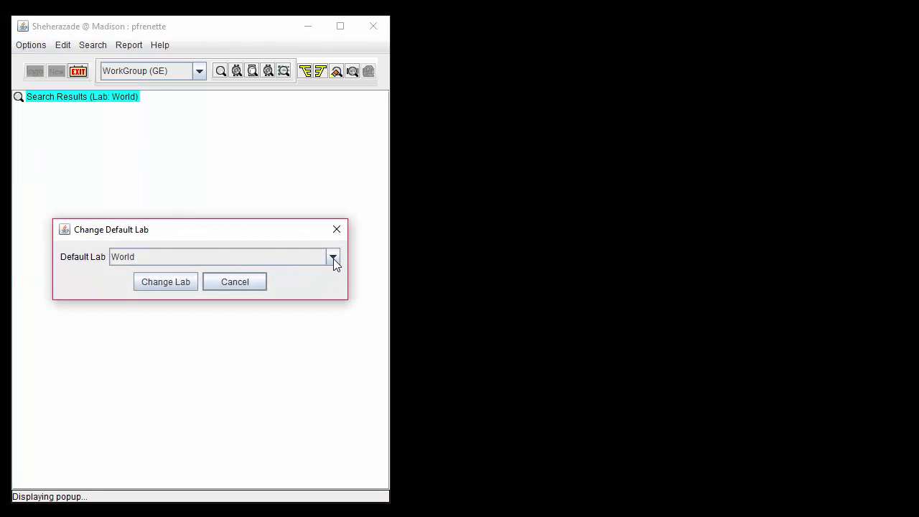
left_click(333, 257)
left_click(306, 316)
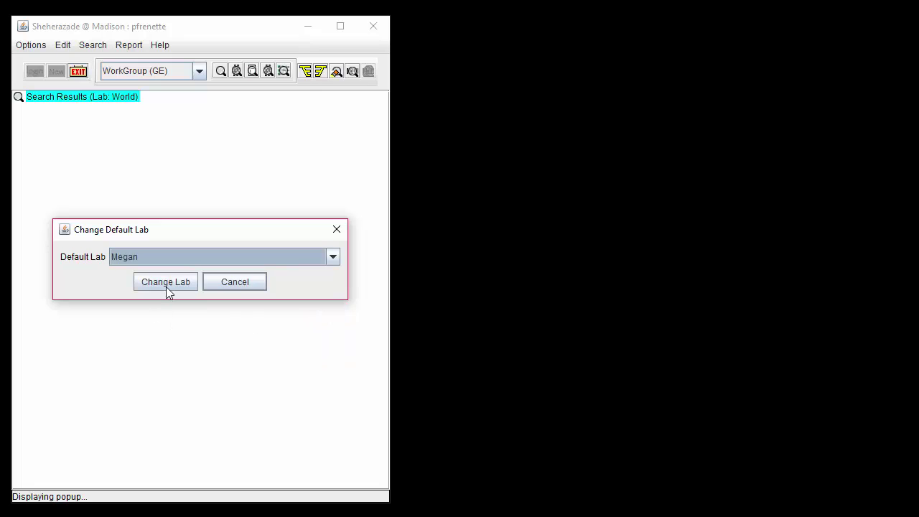
left_click(165, 288)
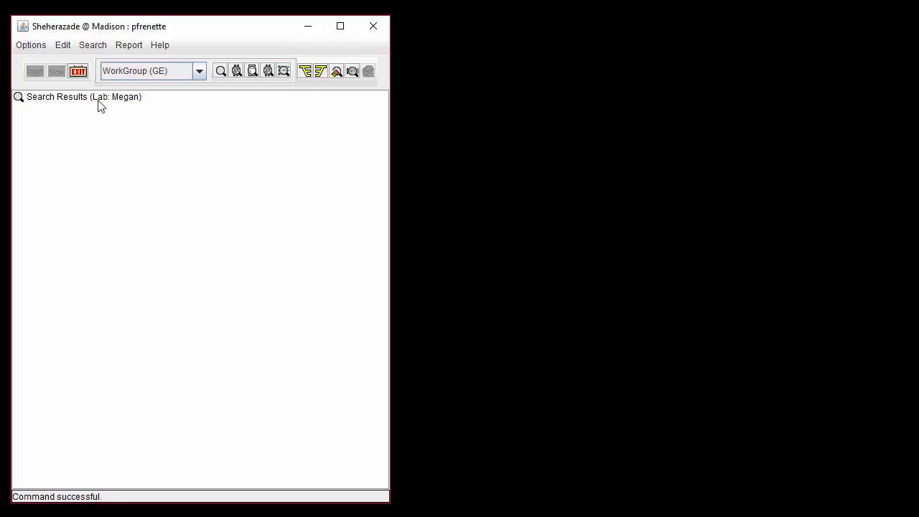
Try to create a new lab named PhoebesLab
left_click(43, 45)
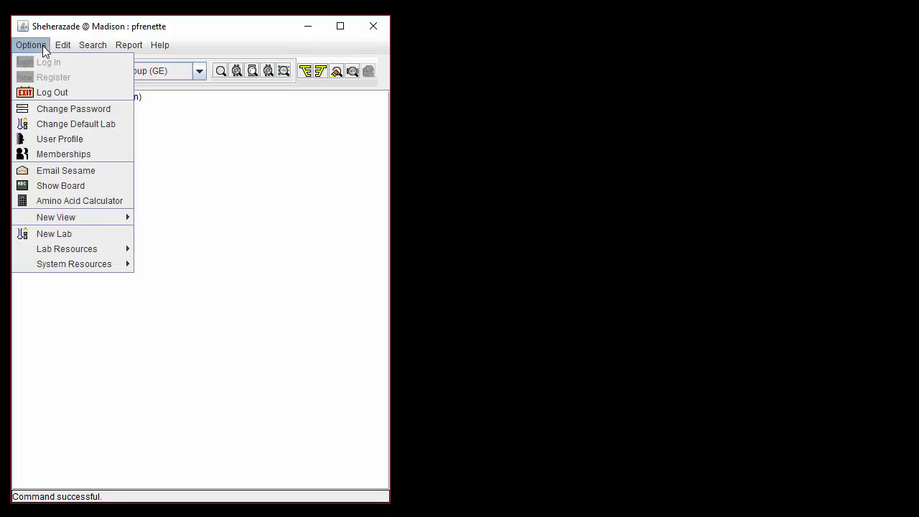
left_click(85, 236)
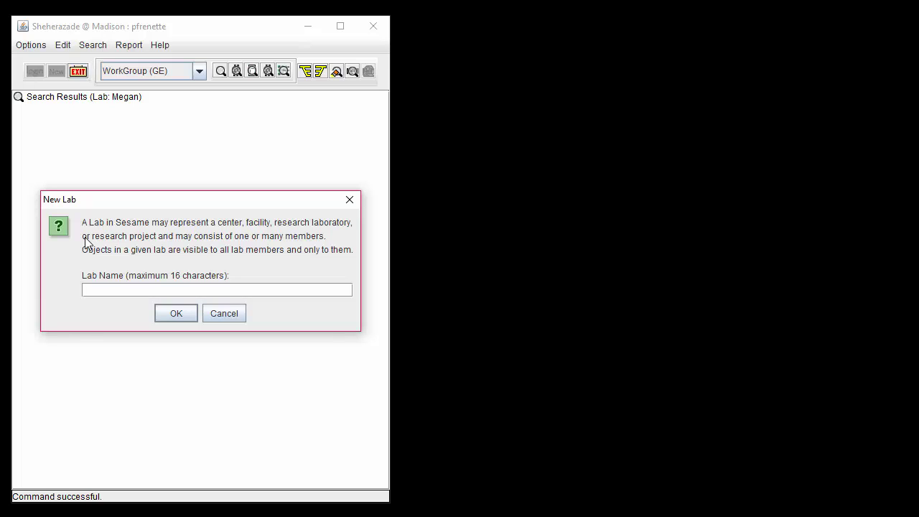
type("PhoebesLab")
left_click(181, 318)
left_click(179, 306)
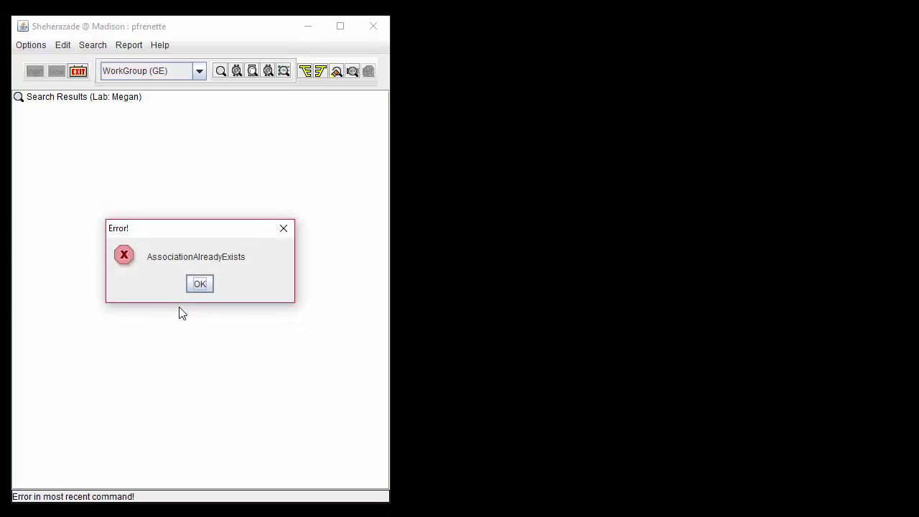
left_click(200, 284)
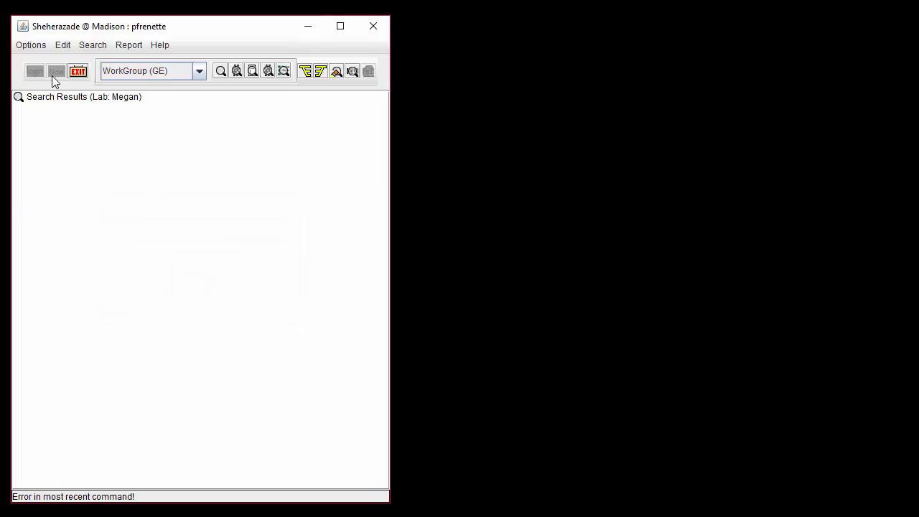
Create a new lab named First Lab 1 and confirm becoming its lab master
left_click(32, 44)
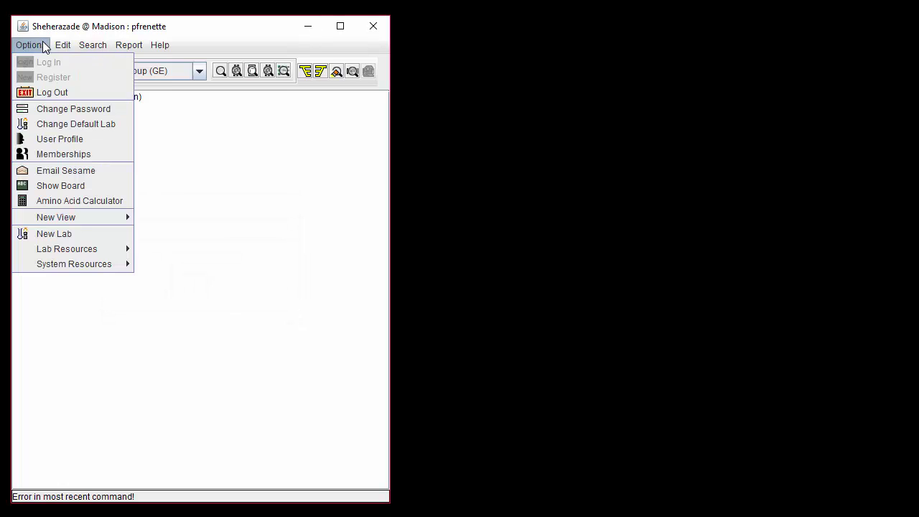
left_click(113, 234)
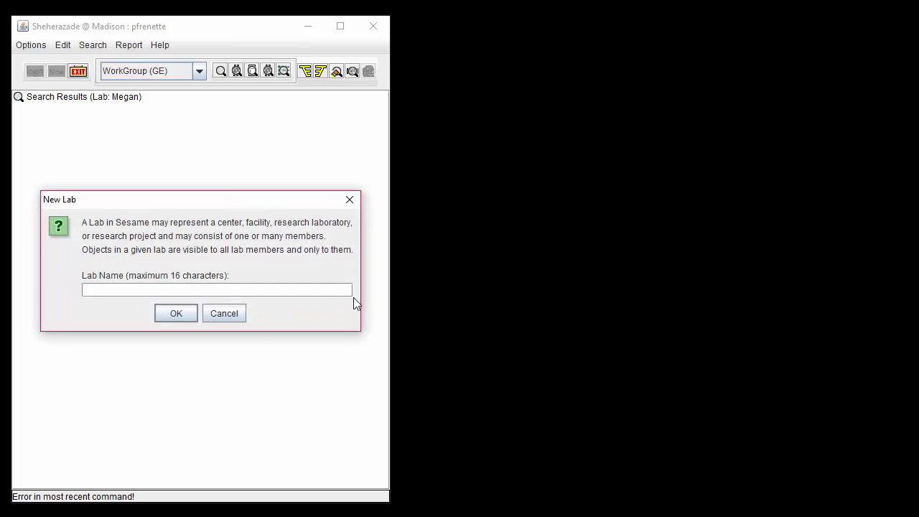
type("First Lab 1")
key("Return")
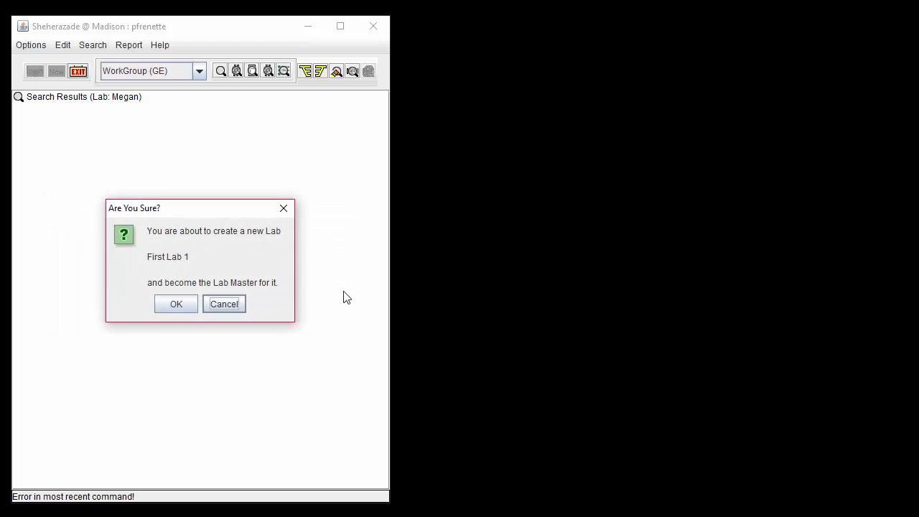
left_click(178, 304)
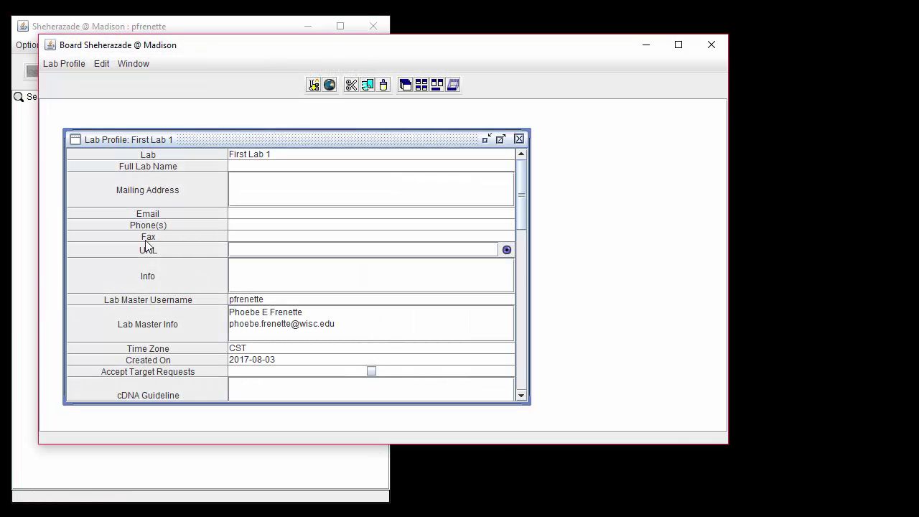
Move the board window aside and select the search results entry in the main window
left_click_drag(138, 46, 288, 66)
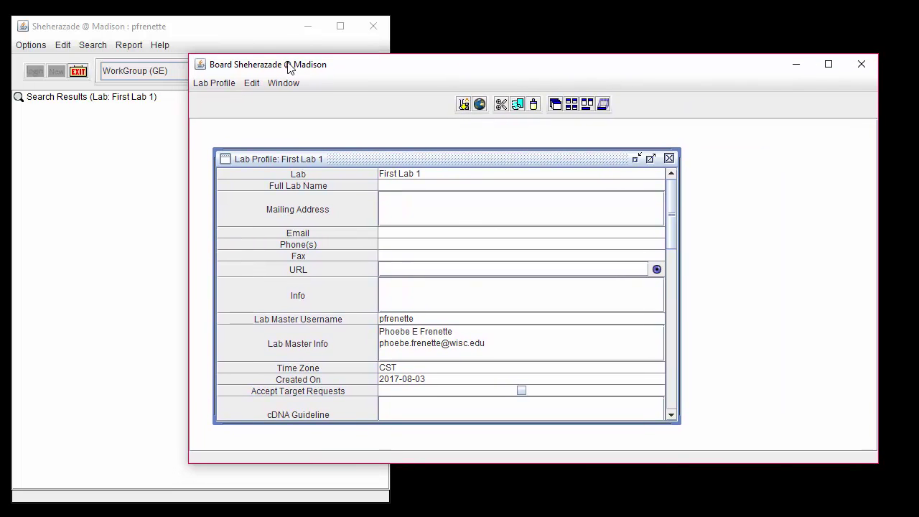
left_click(228, 43)
left_click(139, 104)
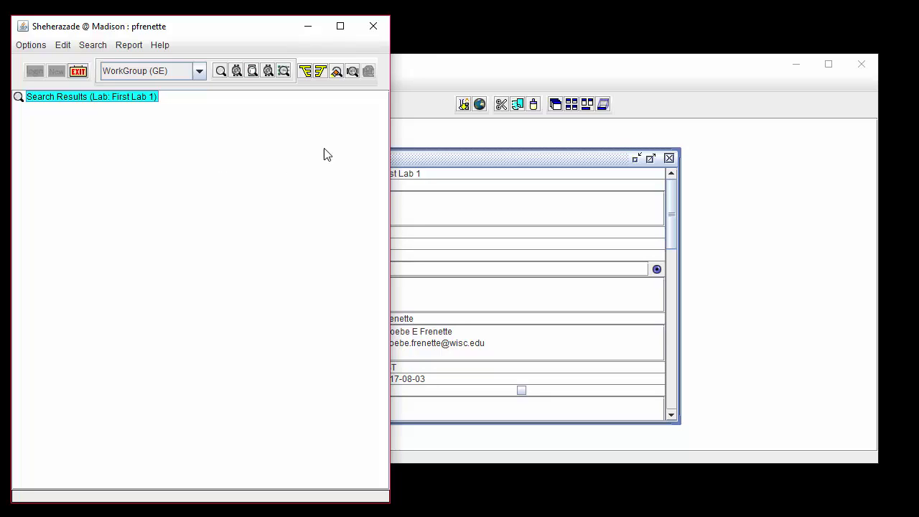
Bring up the lab profile of First Lab 1 from the lab resources
left_click(420, 139)
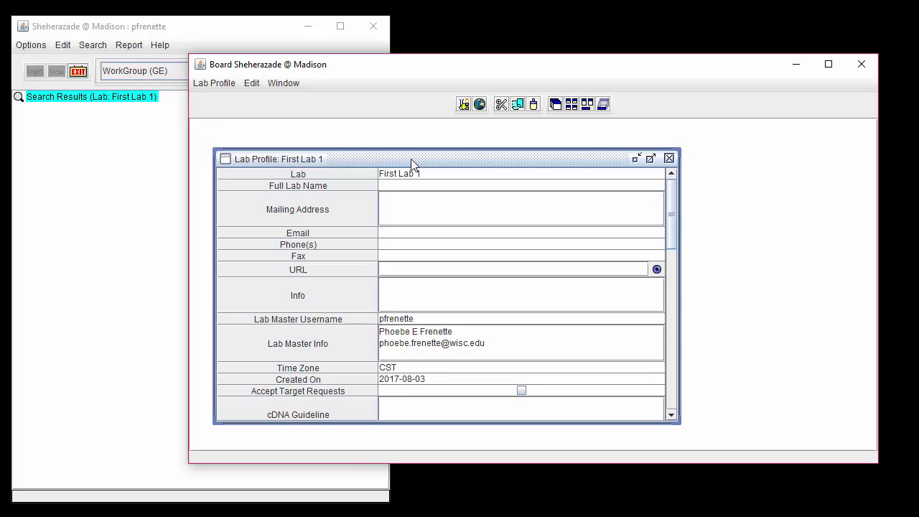
left_click(217, 20)
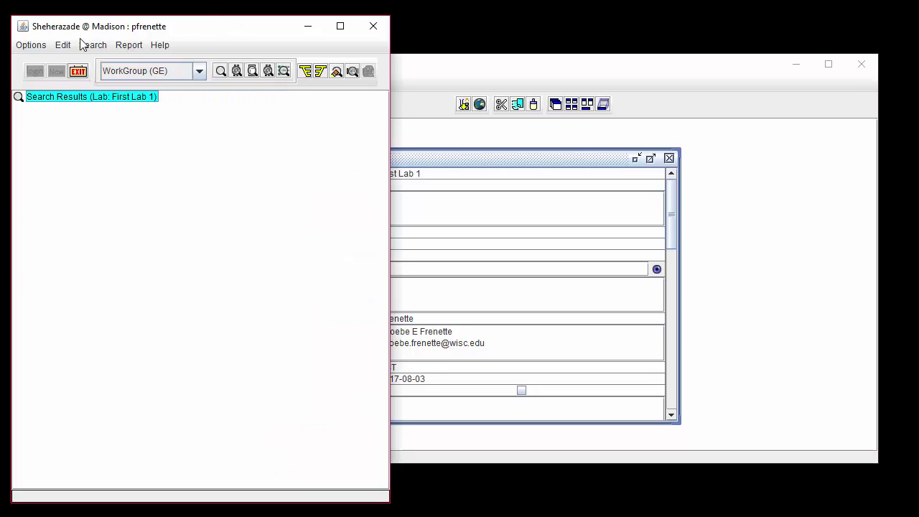
left_click(29, 46)
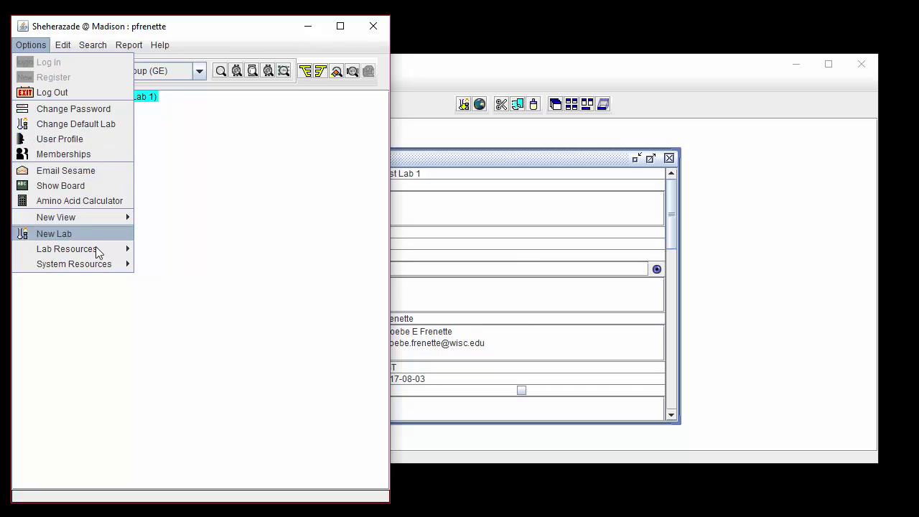
mouse_move(102, 252)
left_click(343, 355)
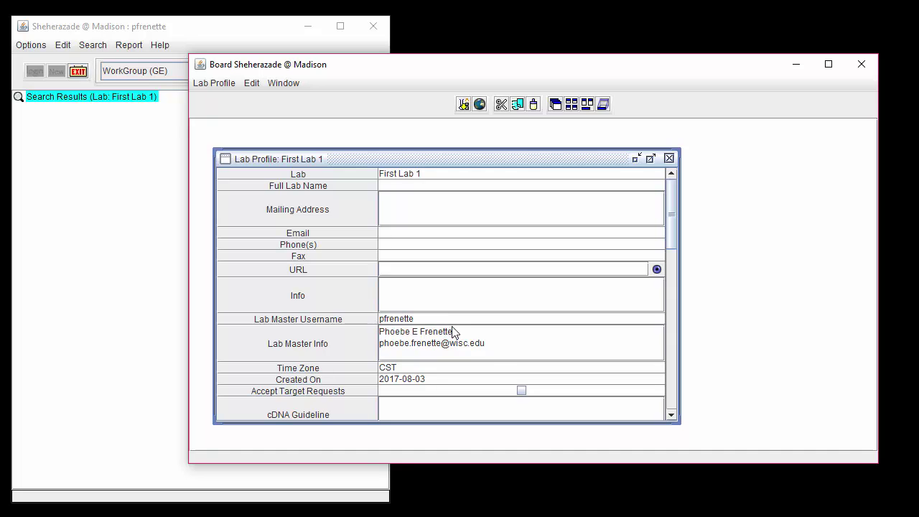
Enter "National Magnetic Resonance Facility at Madison" as the full lab name in the First Lab 1 profile
left_click(671, 416)
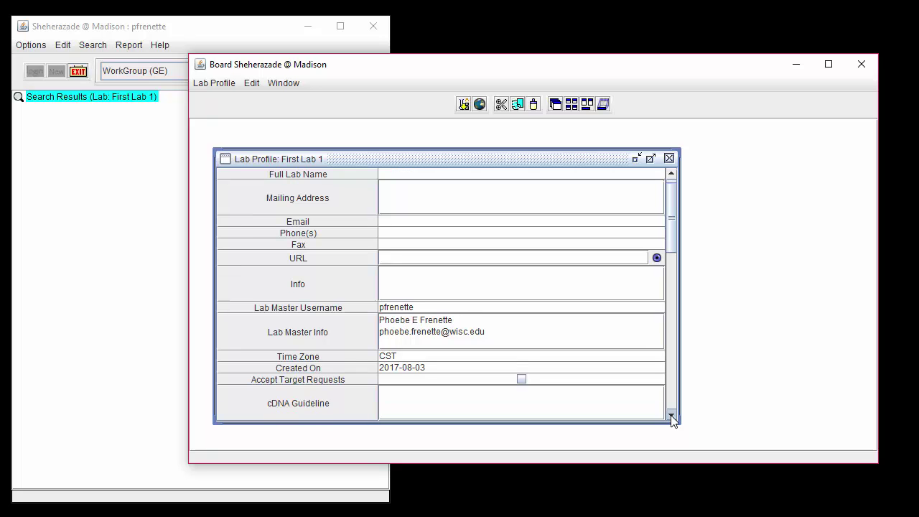
left_click_drag(672, 419, 672, 420)
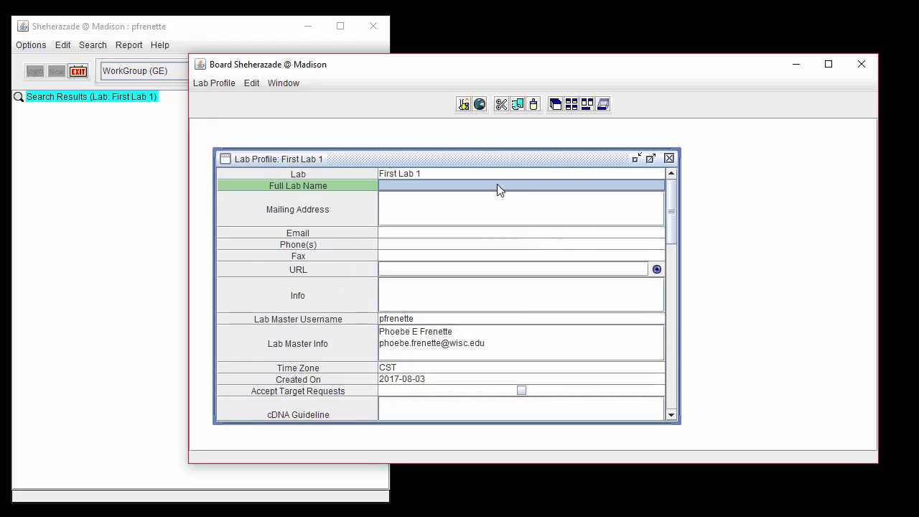
double_click(497, 186)
type("National")
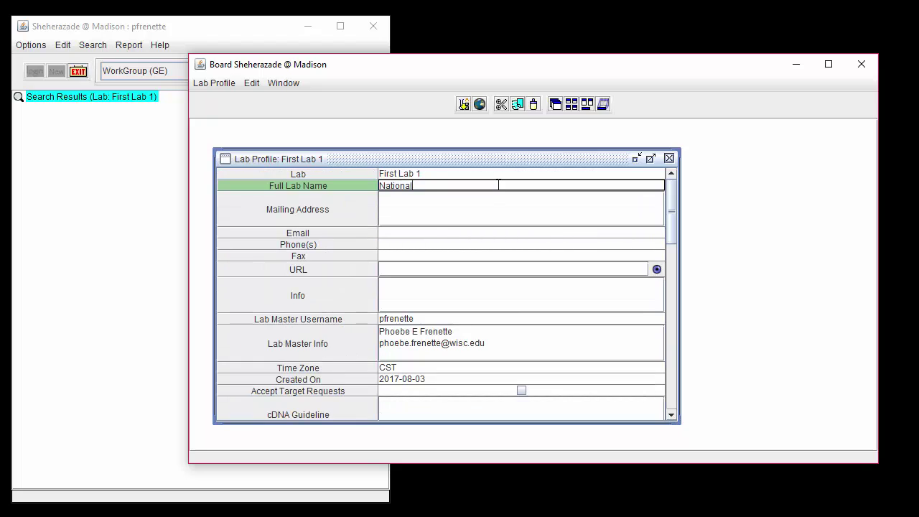
type(" Magnetic Resonance F")
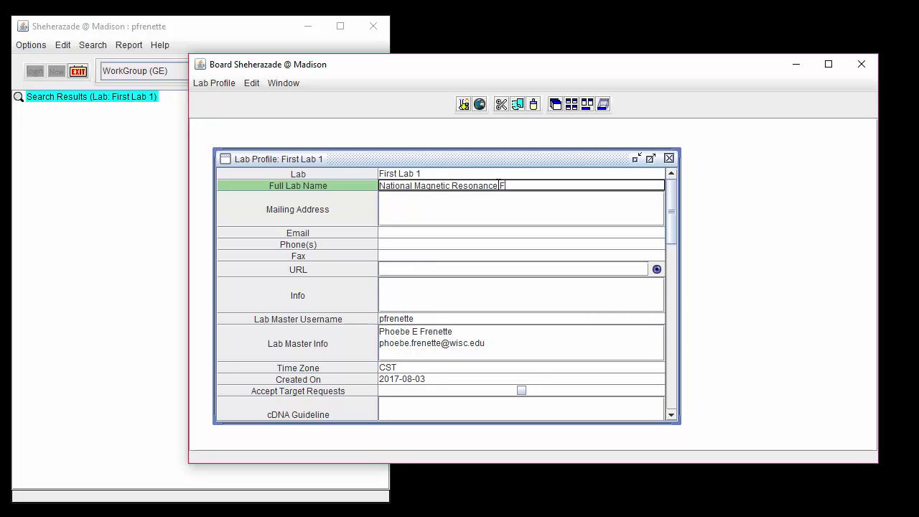
type("acility at Madison")
left_click(467, 268)
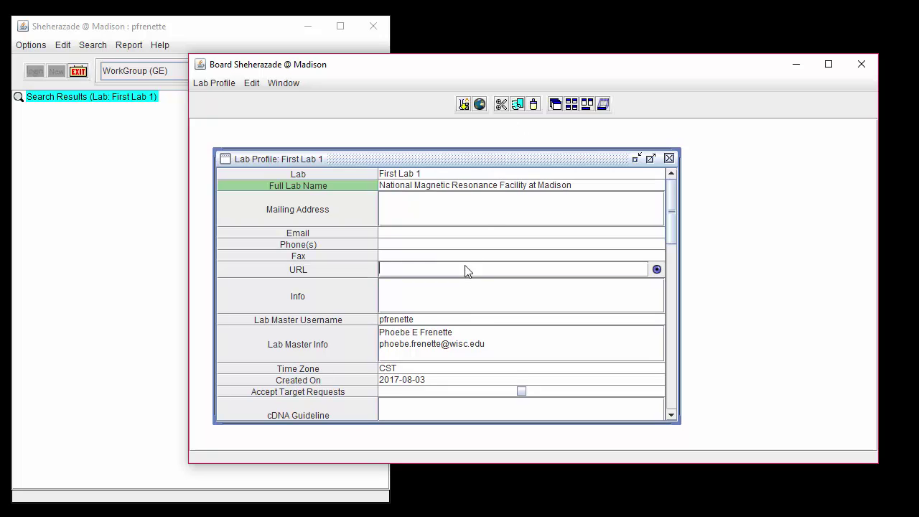
type("http://")
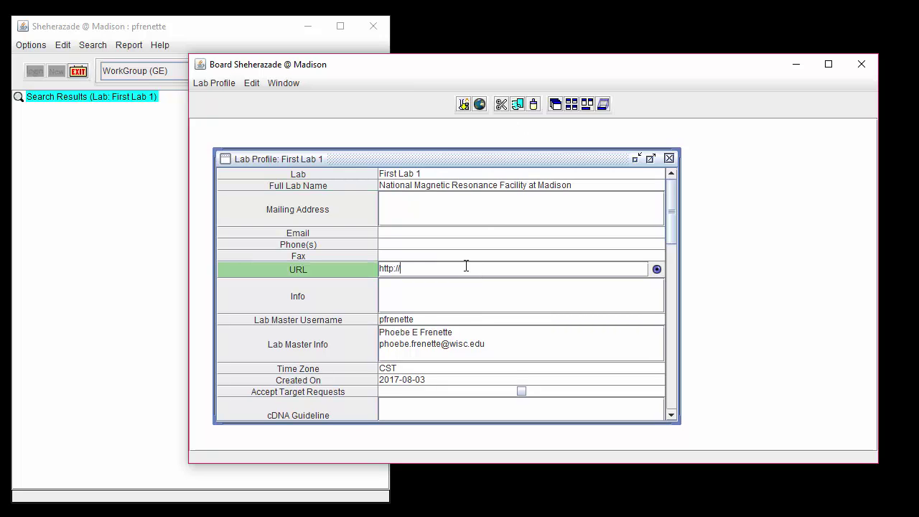
type("nmrfam.wisc.edu")
key("Return")
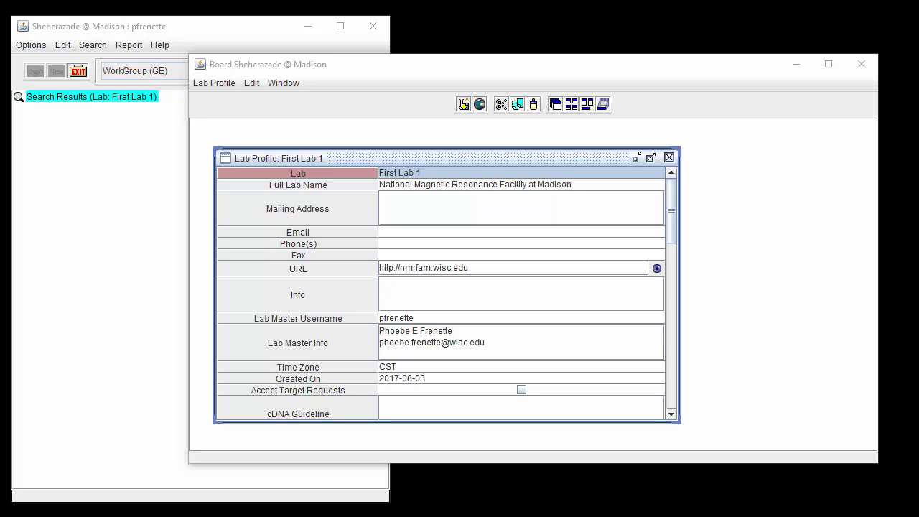
Check the label highlighting of the lab master username, lab master info and URL fields to compare which are editable
left_click(566, 321)
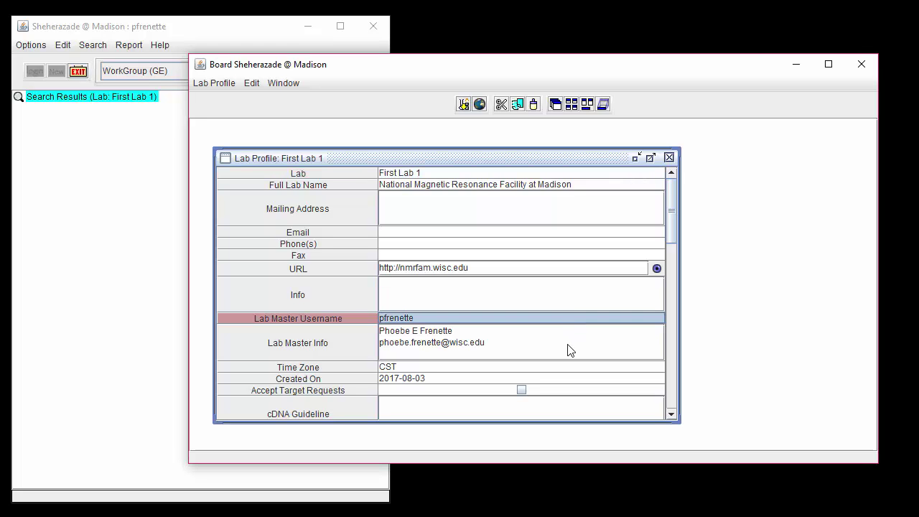
left_click(569, 349)
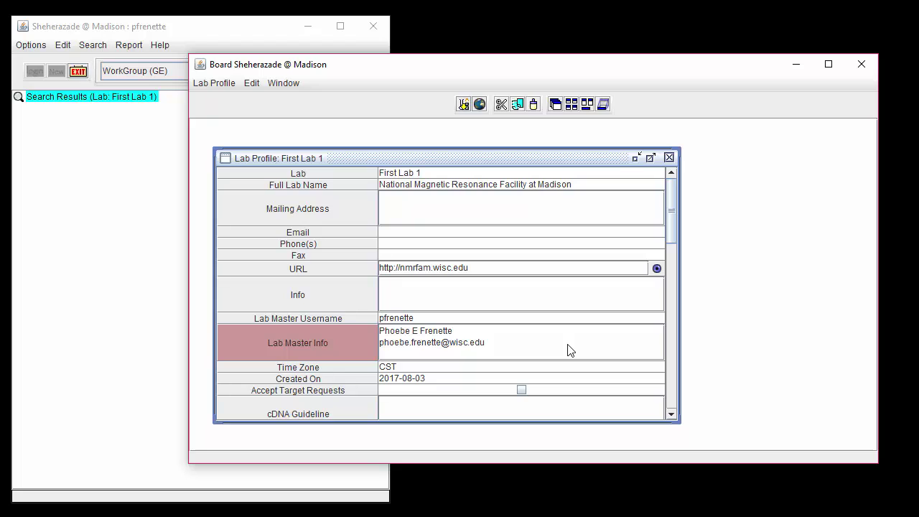
left_click(466, 267)
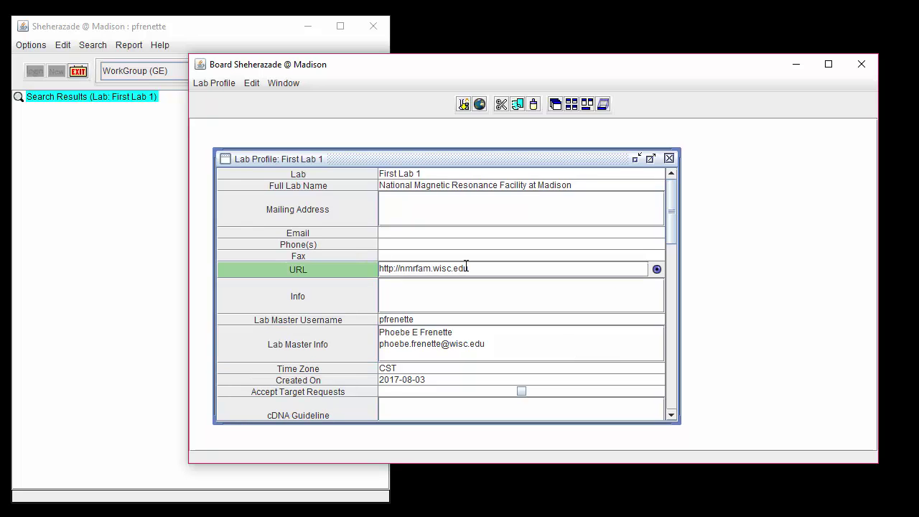
Set the local time zone for the First Lab 1 profile and update the lab profile
left_click(232, 84)
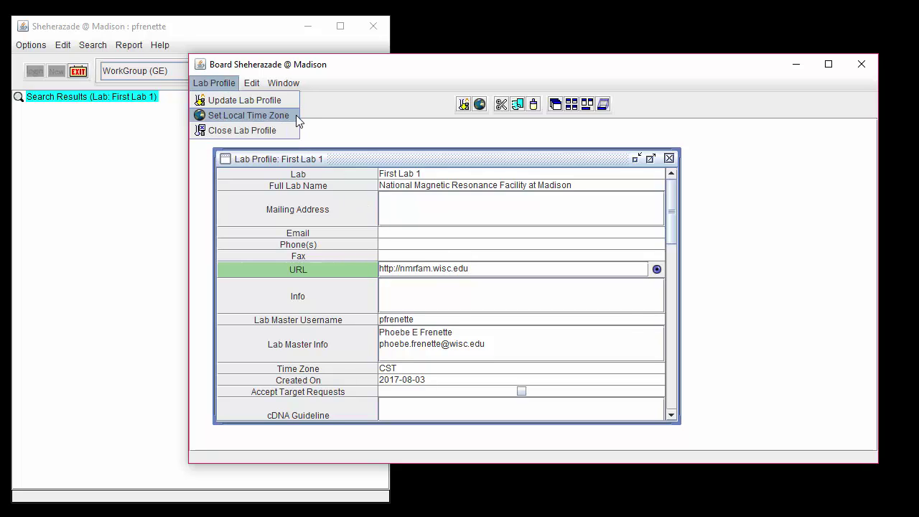
left_click(248, 114)
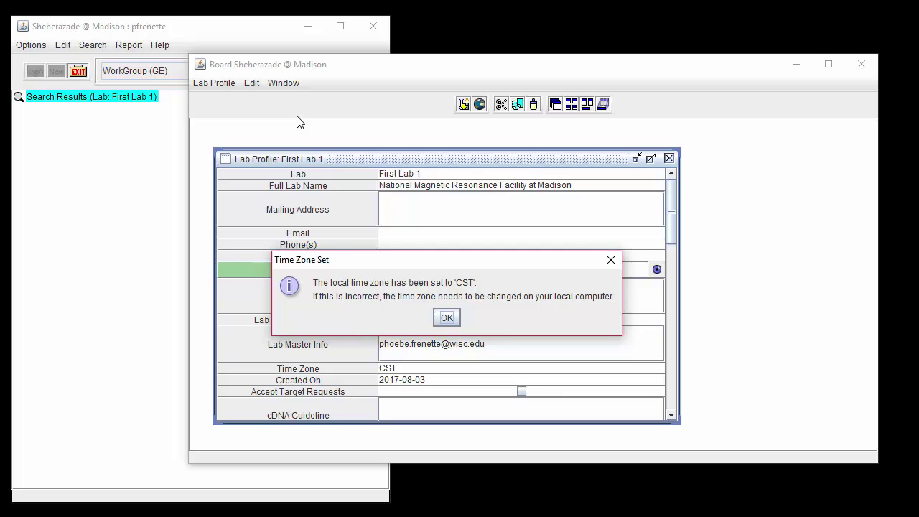
left_click(446, 318)
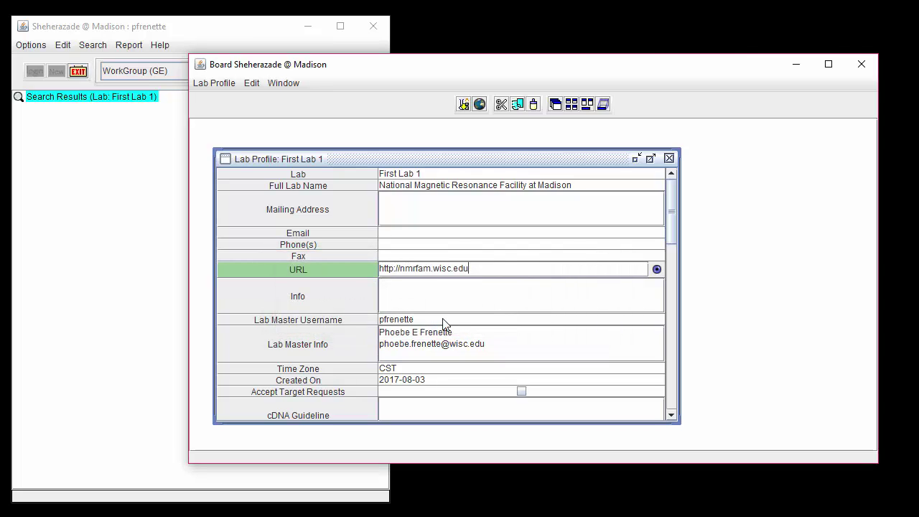
left_click(229, 85)
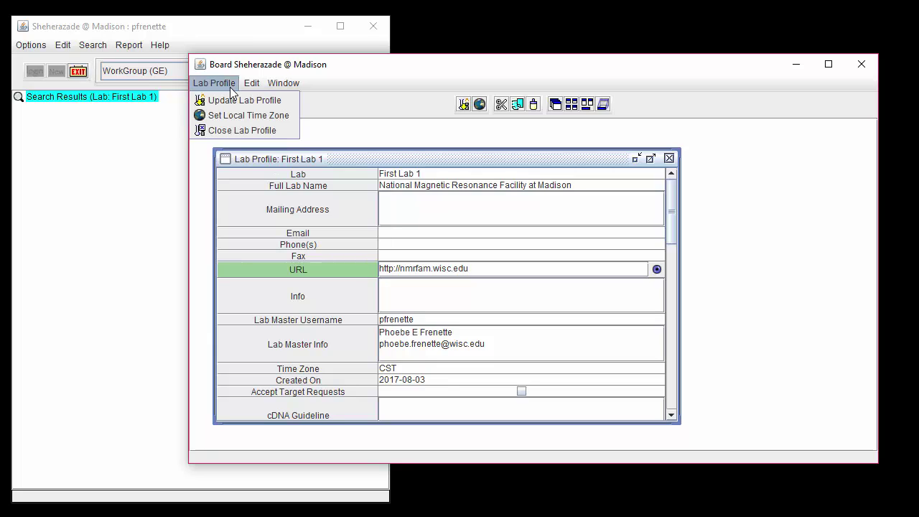
left_click(286, 100)
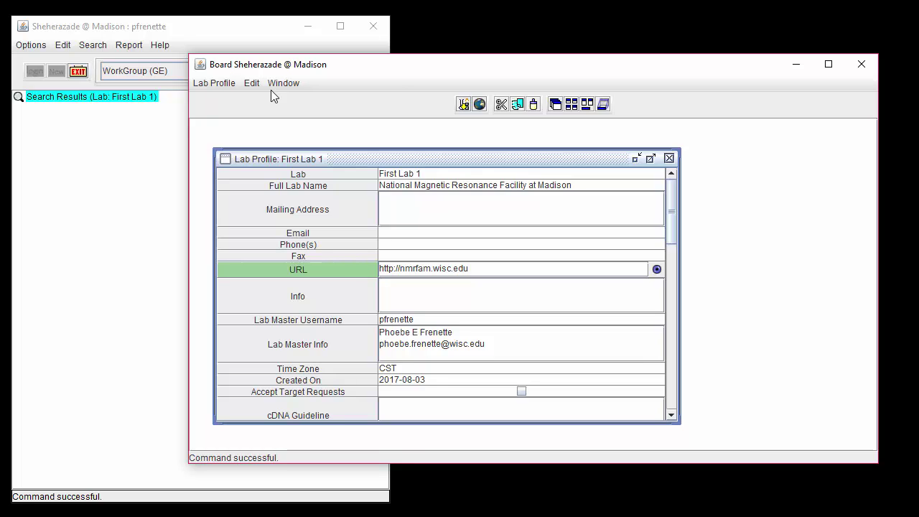
Open the lab members list and display the members of the Megan lab in an enlarged members area
left_click(241, 45)
left_click(30, 44)
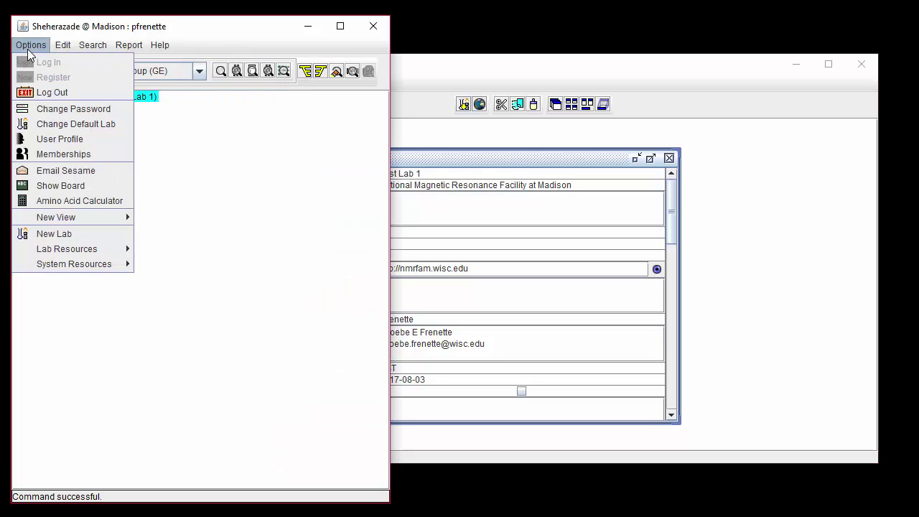
mouse_move(104, 249)
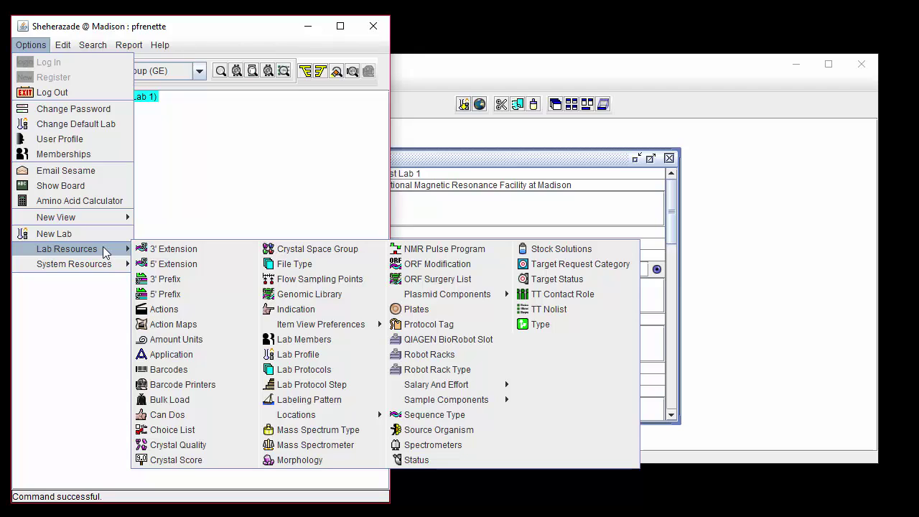
left_click(326, 340)
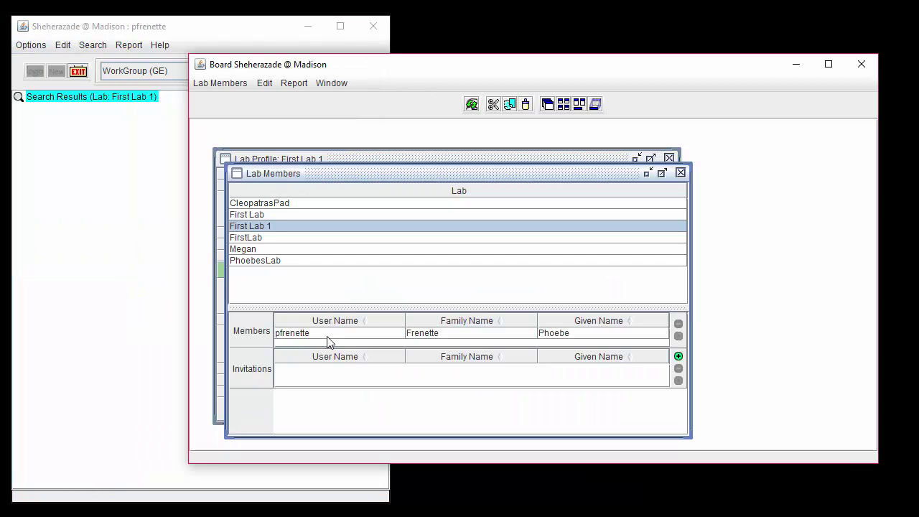
left_click(305, 250)
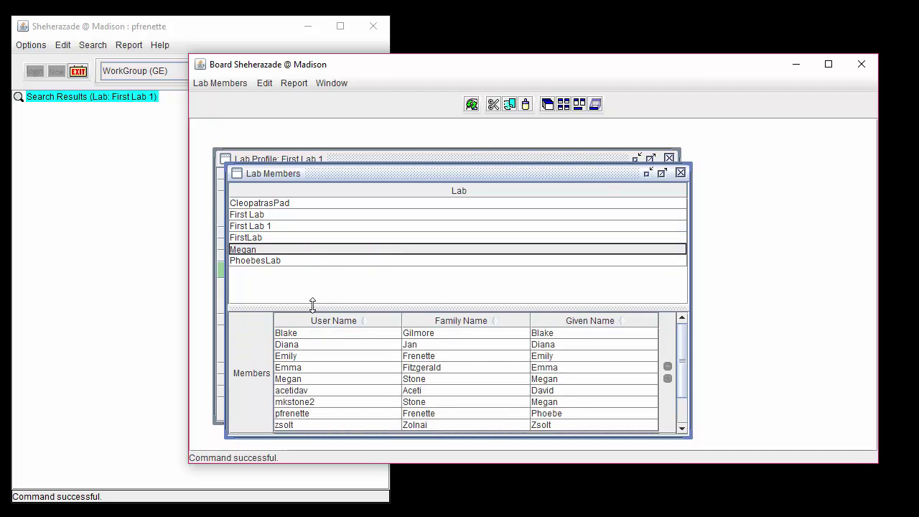
left_click_drag(313, 305, 312, 249)
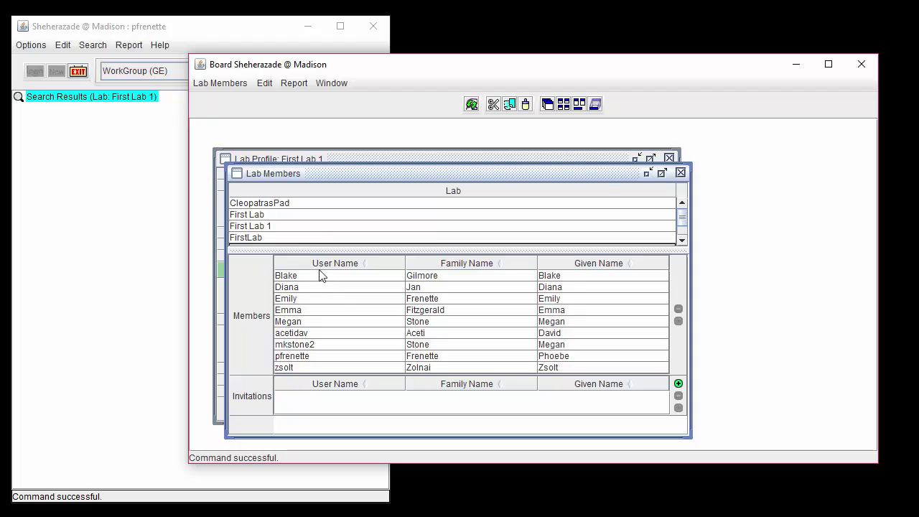